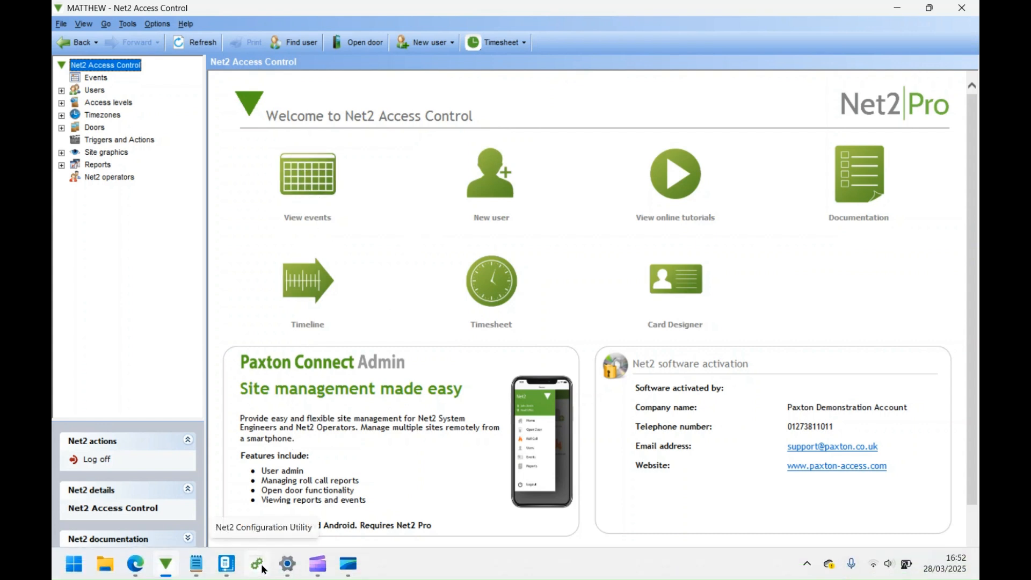
Open the Server Configuration Utility and log in as the technician user with the account password
click(259, 564)
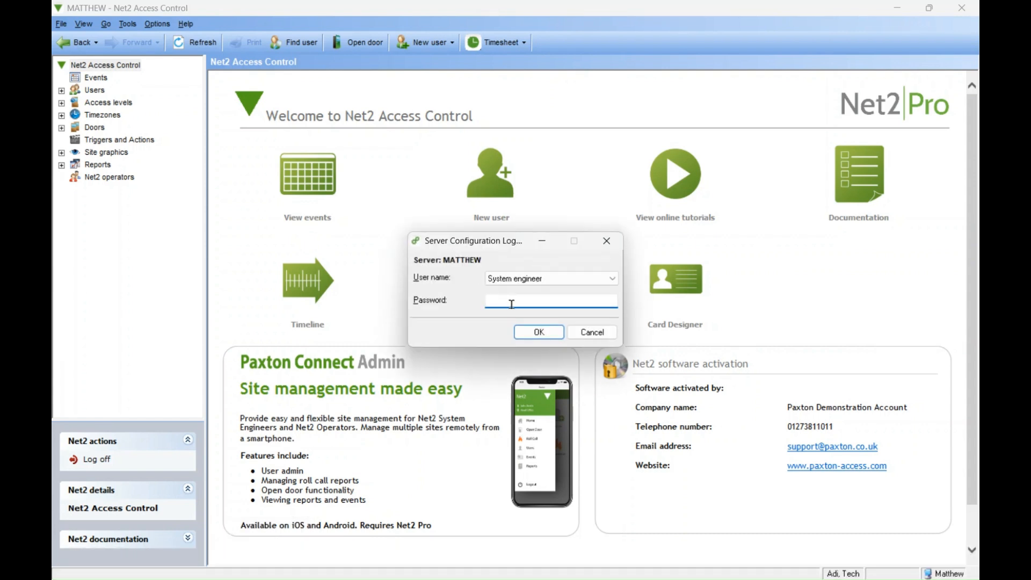
click(543, 279)
click(543, 288)
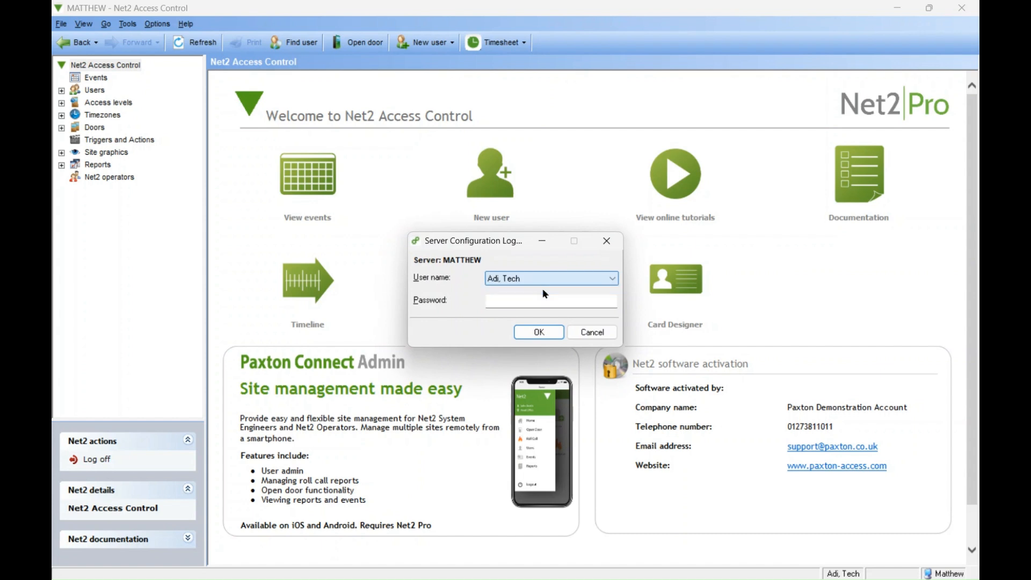
click(537, 305)
text(******)
key(Return)
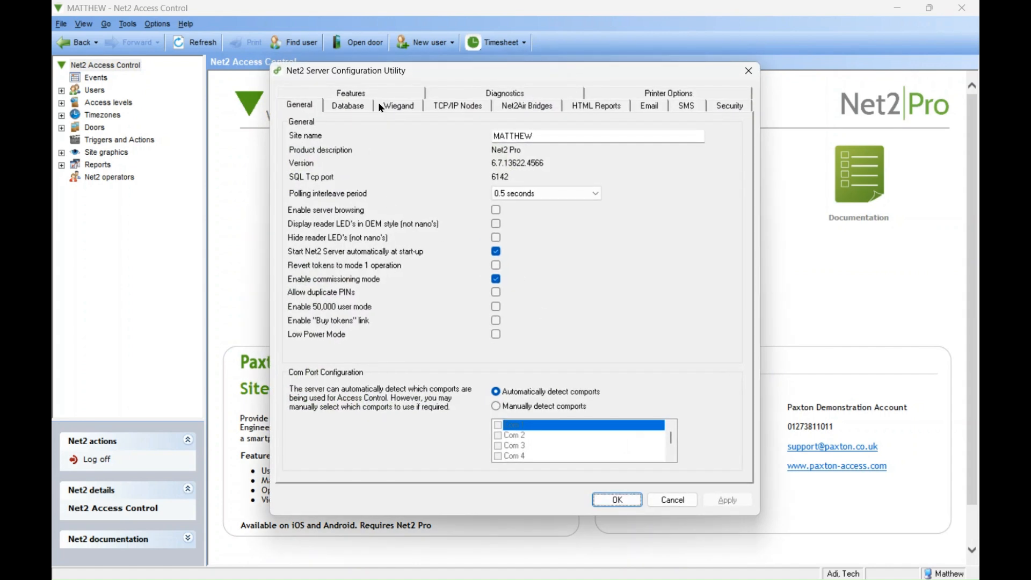
Enable the Security Lockdown feature, apply it and restart the Net2 Server
click(378, 89)
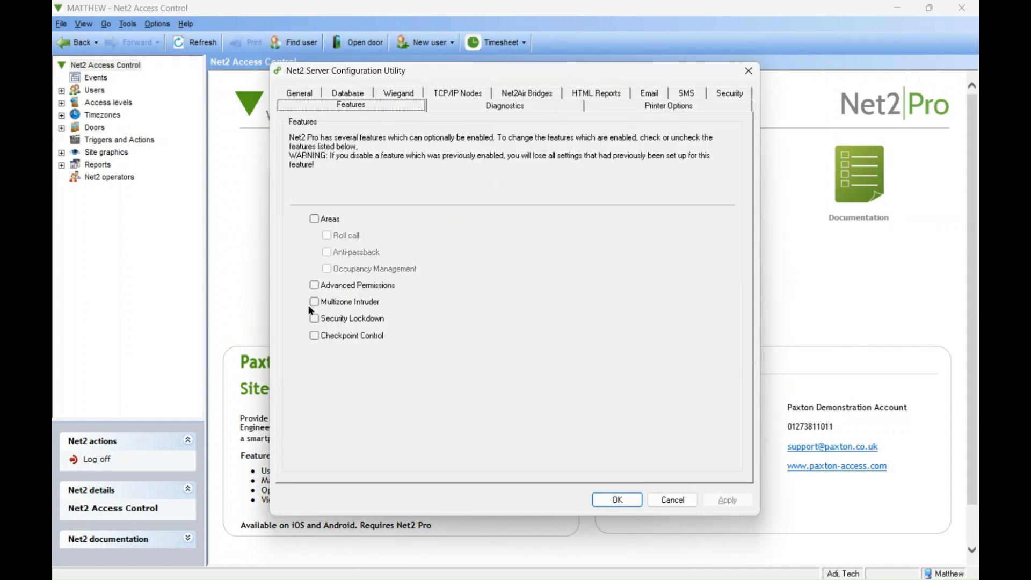
click(313, 318)
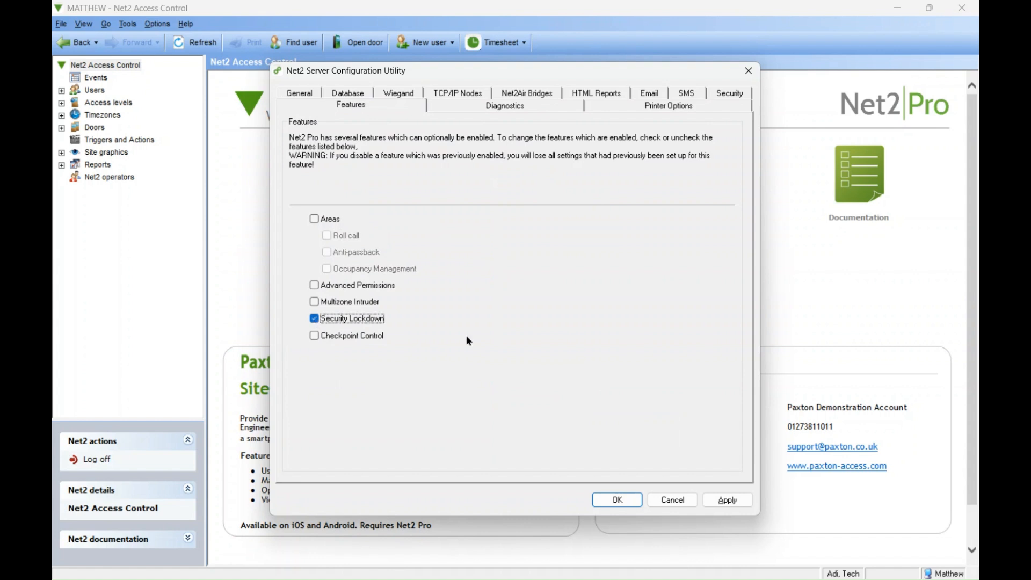
click(728, 500)
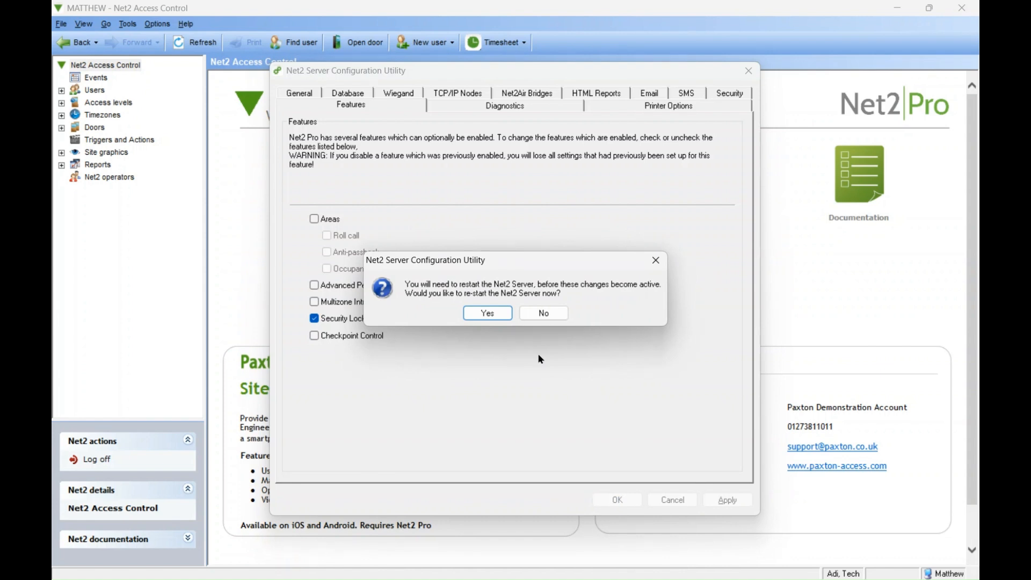
click(488, 313)
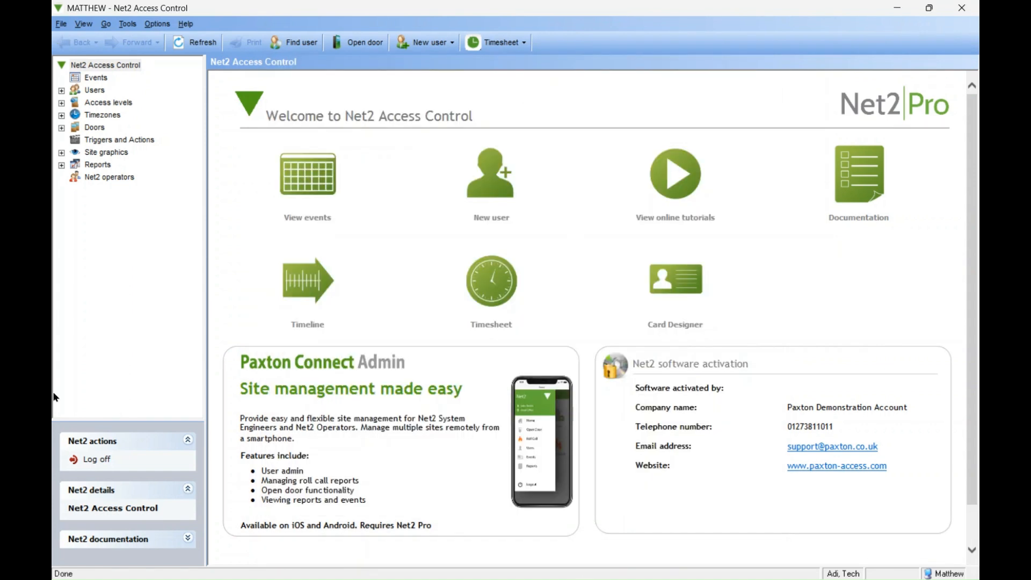
Turn on View Lockdown Status to show the lockdown controls
click(83, 24)
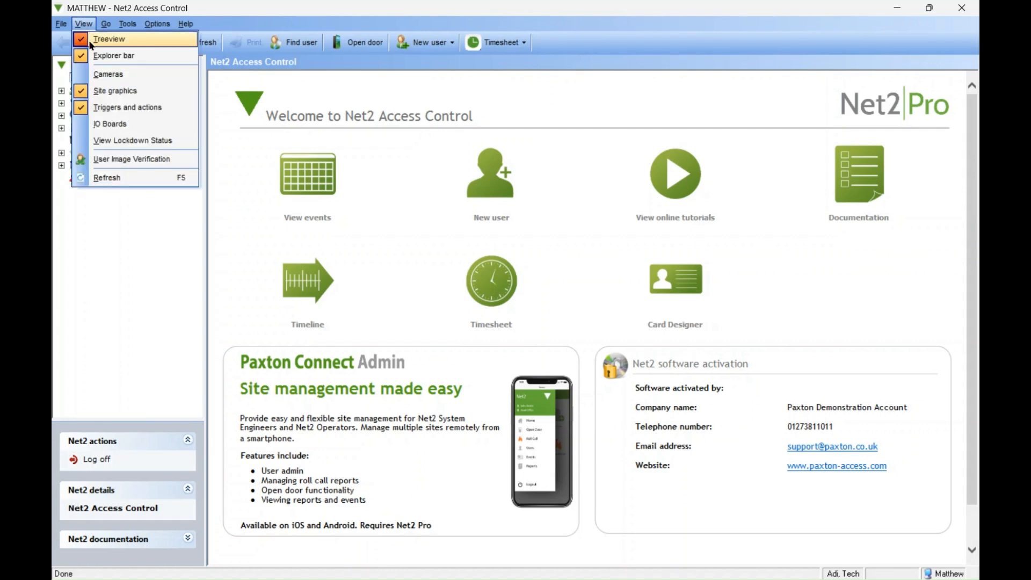
click(127, 140)
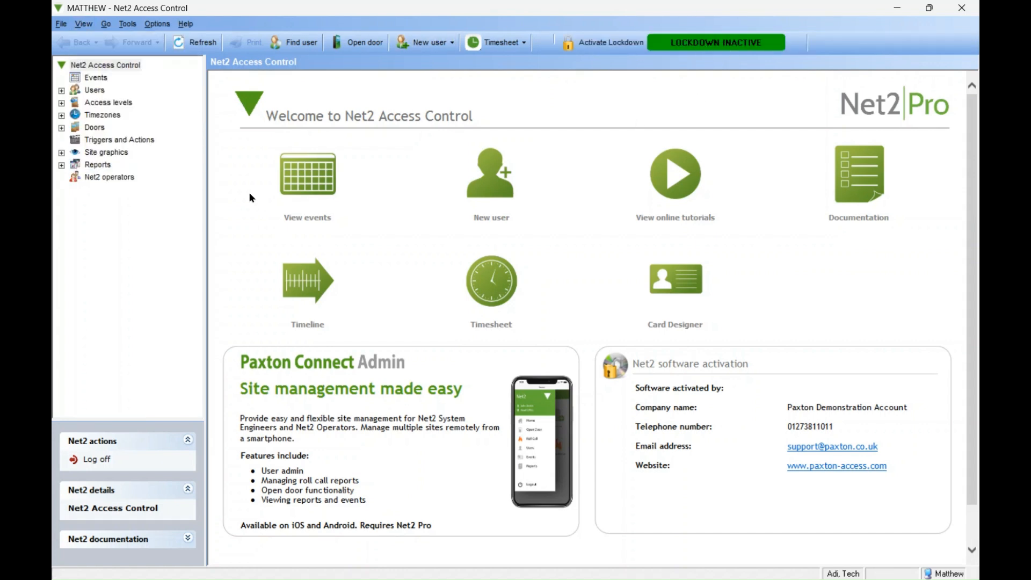
Start a new Triggers and Actions rule for when a local alarm occurs at a control unit
click(143, 139)
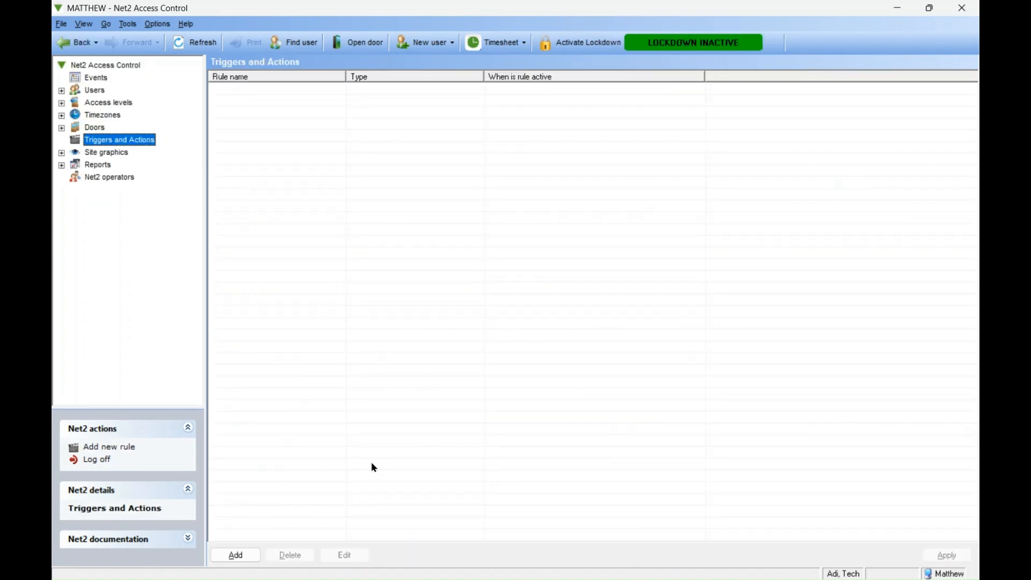
click(244, 556)
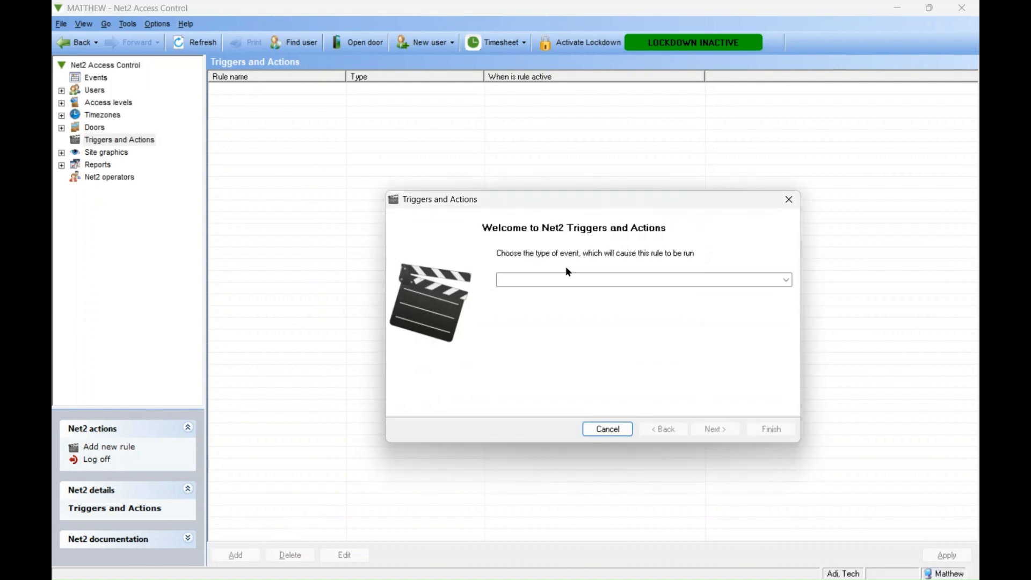
click(787, 281)
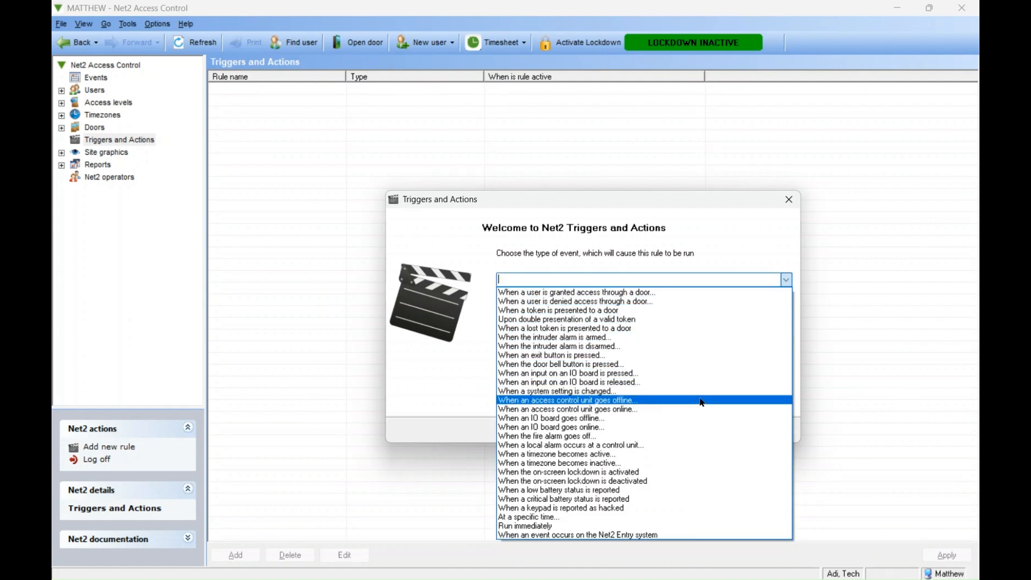
click(618, 446)
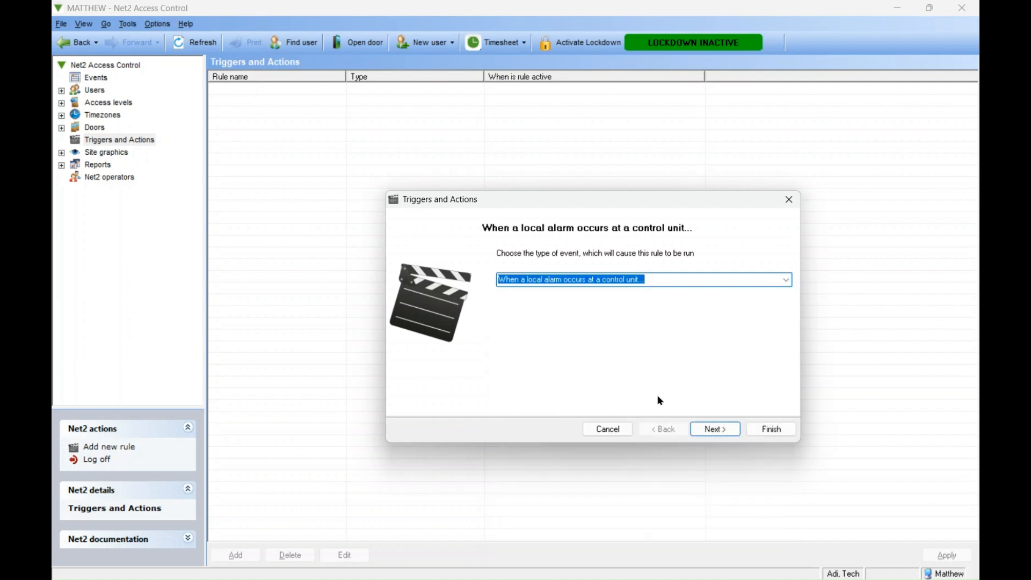
click(718, 431)
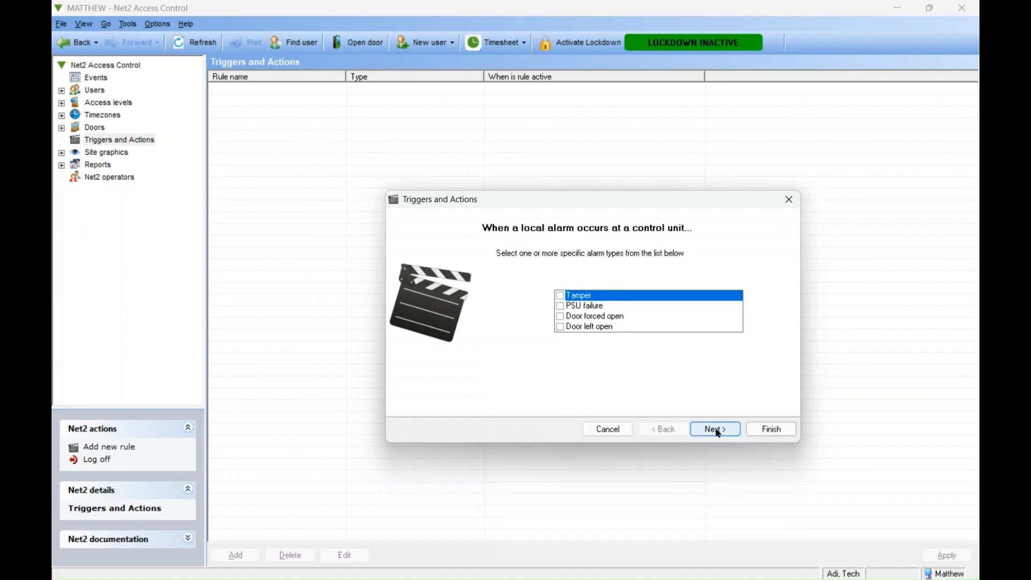
Limit the rule to PSU failure alarms at the Case door control unit
click(561, 307)
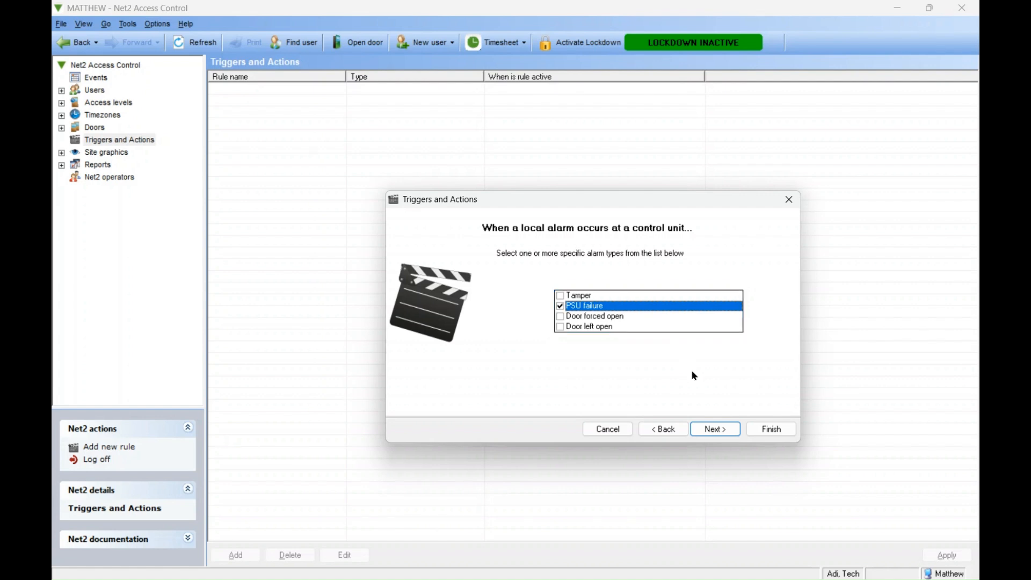
click(716, 430)
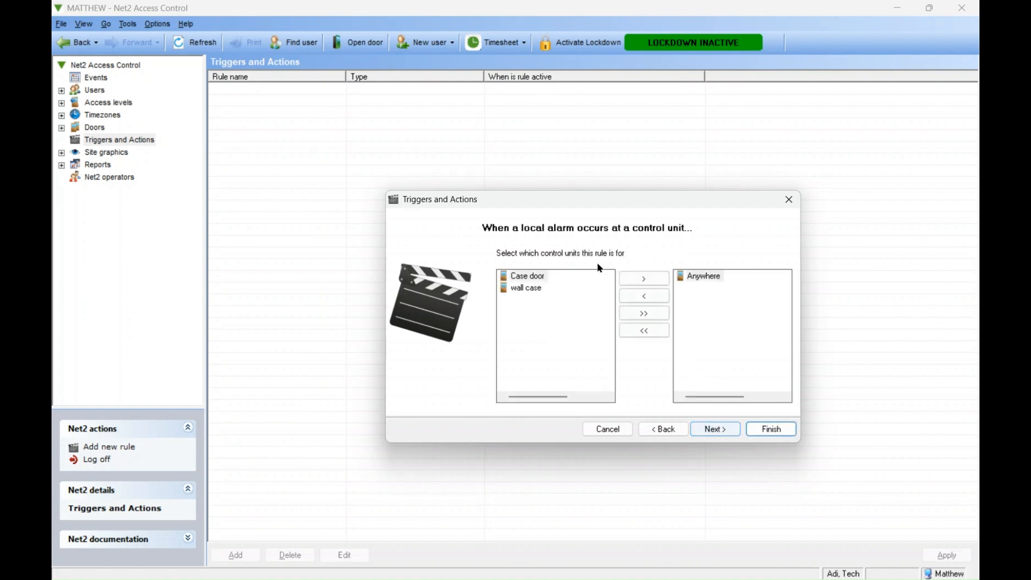
click(527, 276)
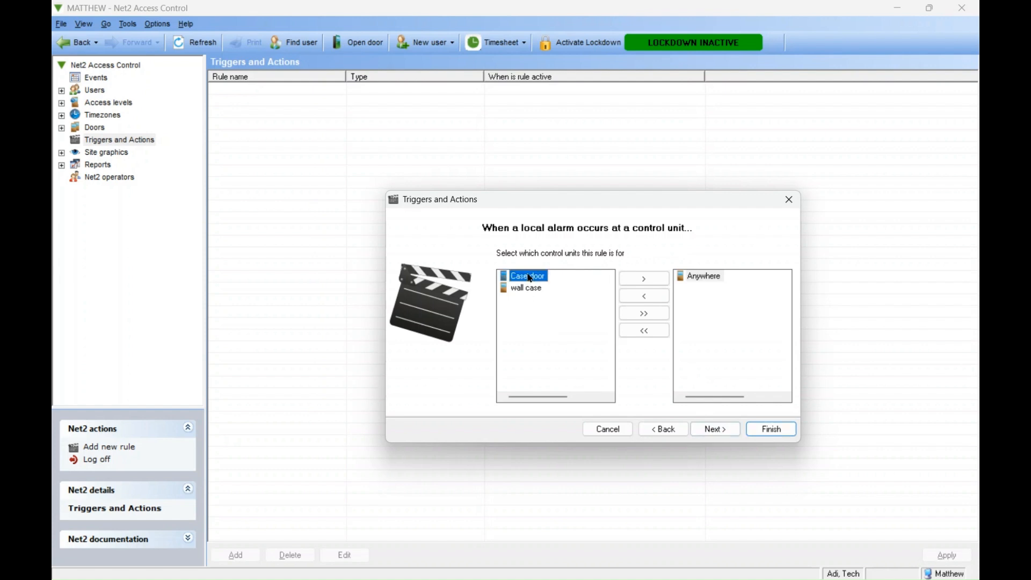
click(643, 277)
click(723, 427)
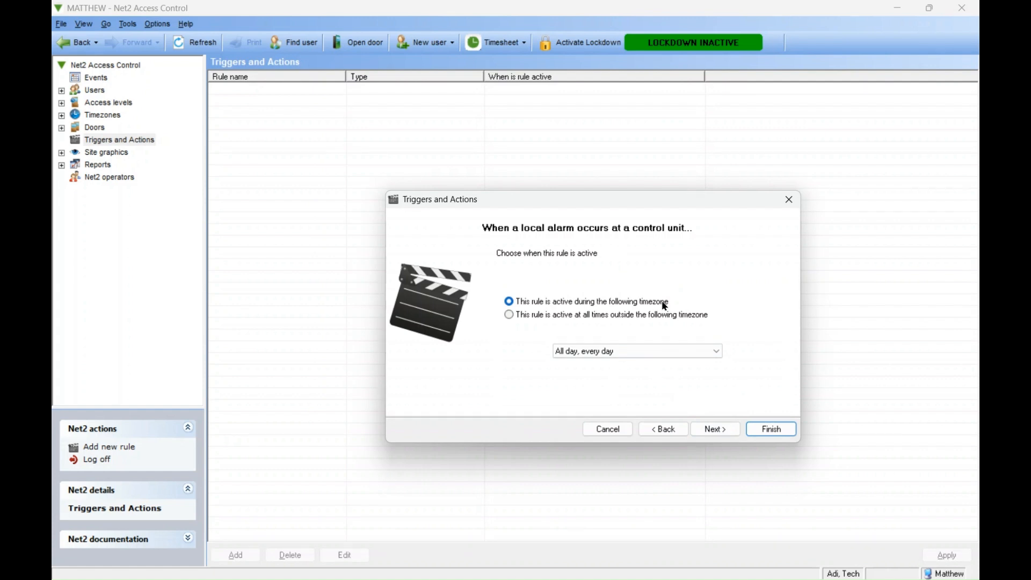
Keep the all-day timezone and no delay, and choose Control Lockdown as the action
click(717, 431)
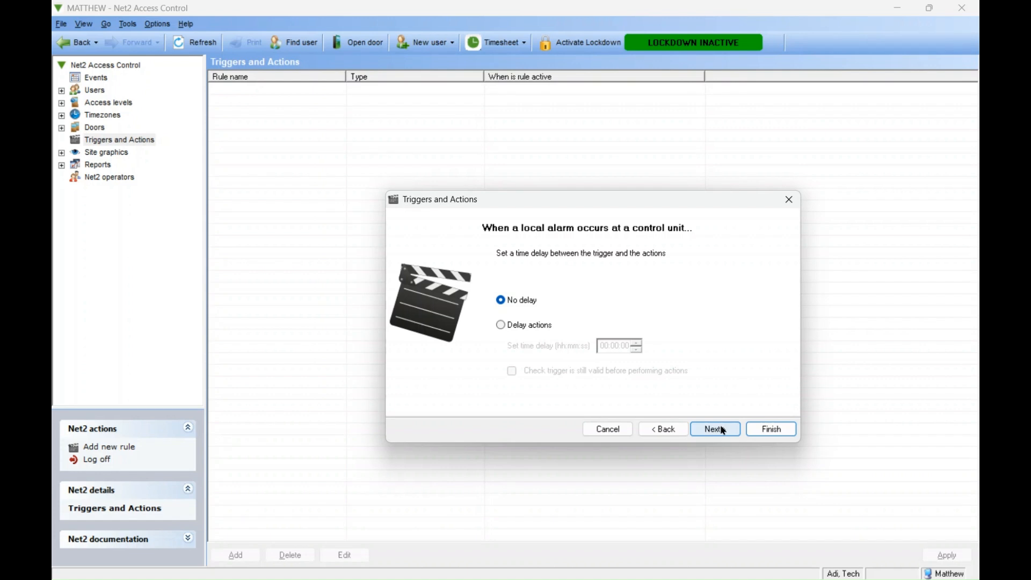
click(719, 427)
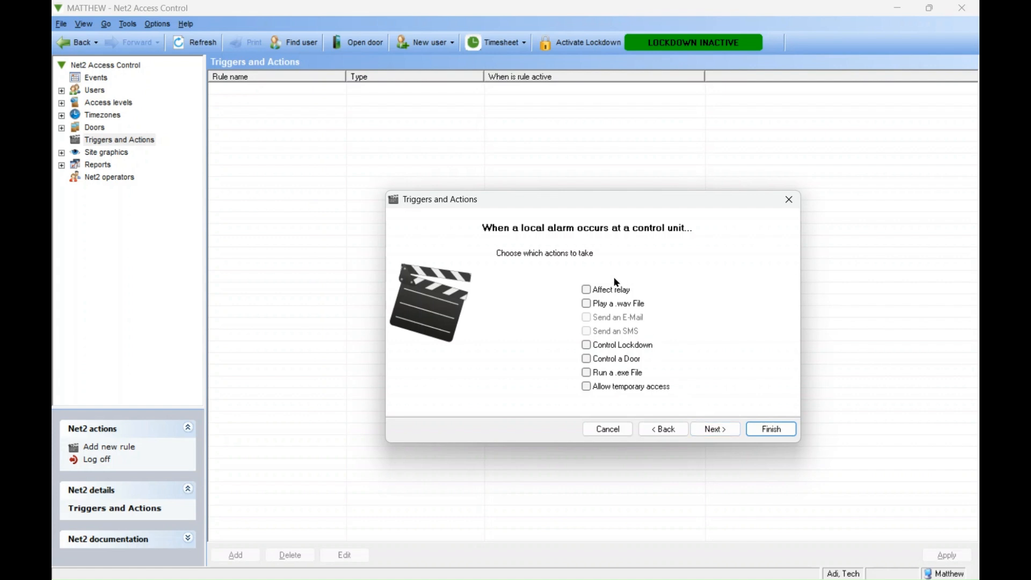
click(587, 346)
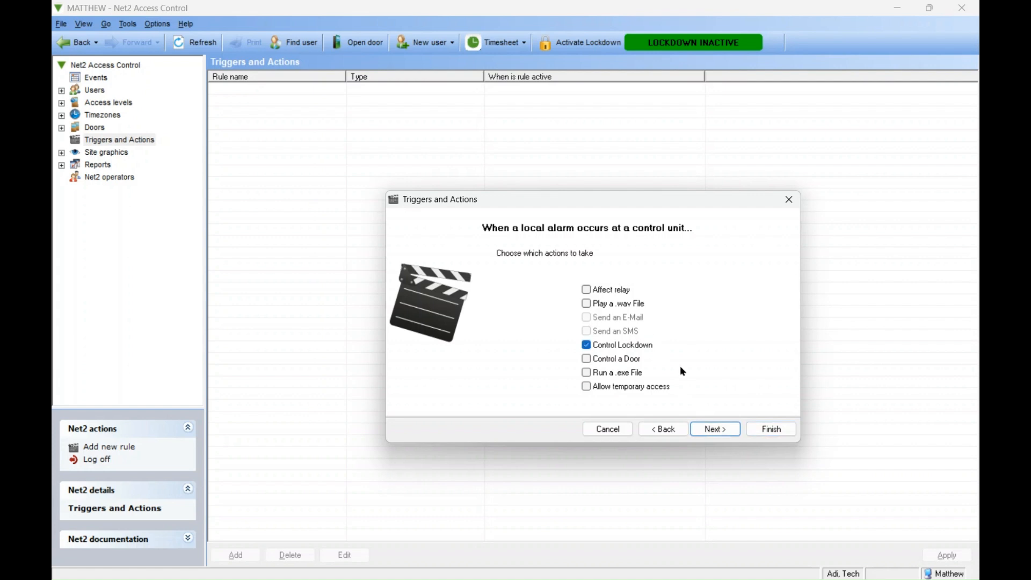
click(719, 430)
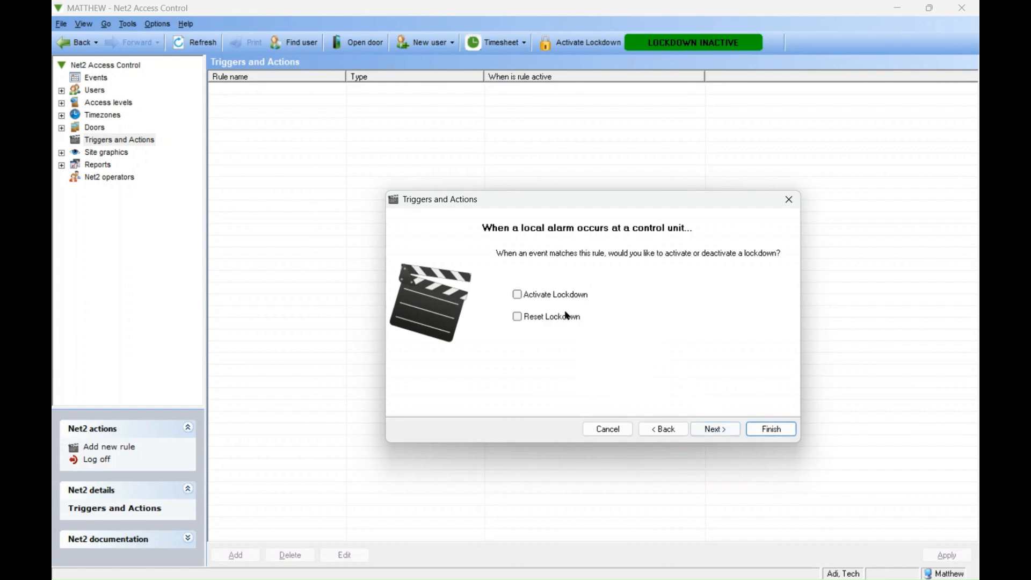
Set the action to Activate Lockdown on all doors
click(517, 295)
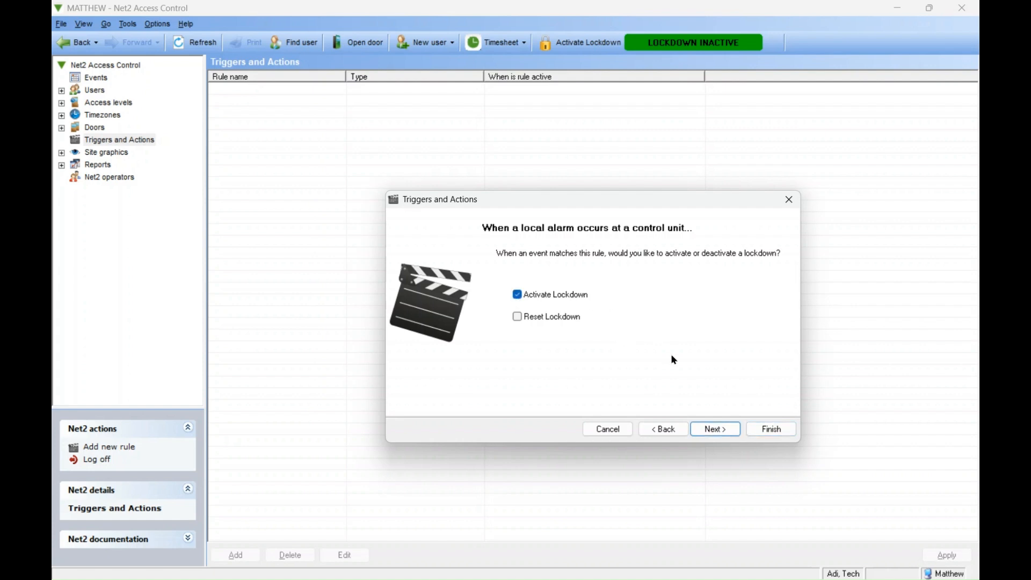
click(719, 429)
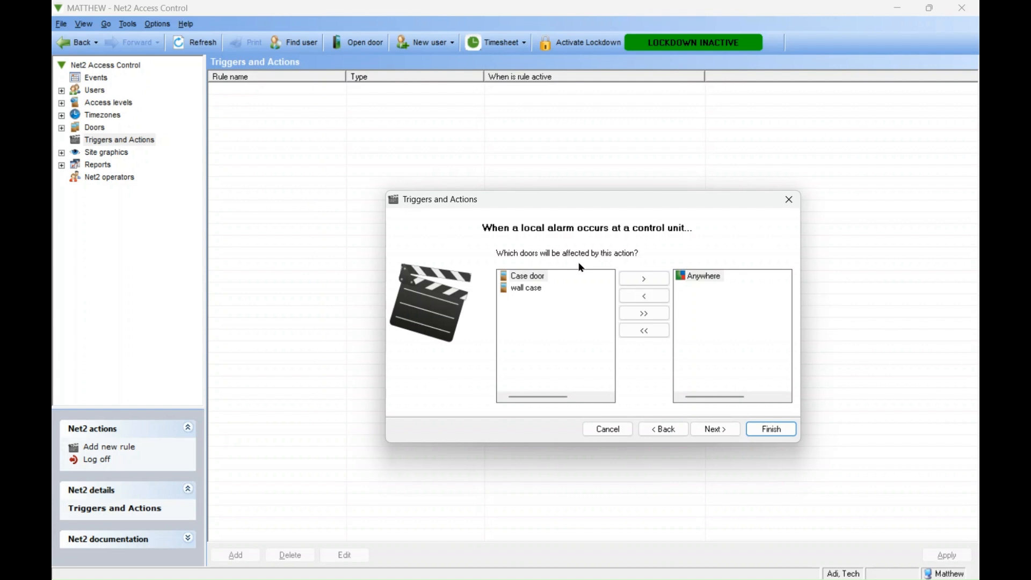
click(649, 313)
click(718, 430)
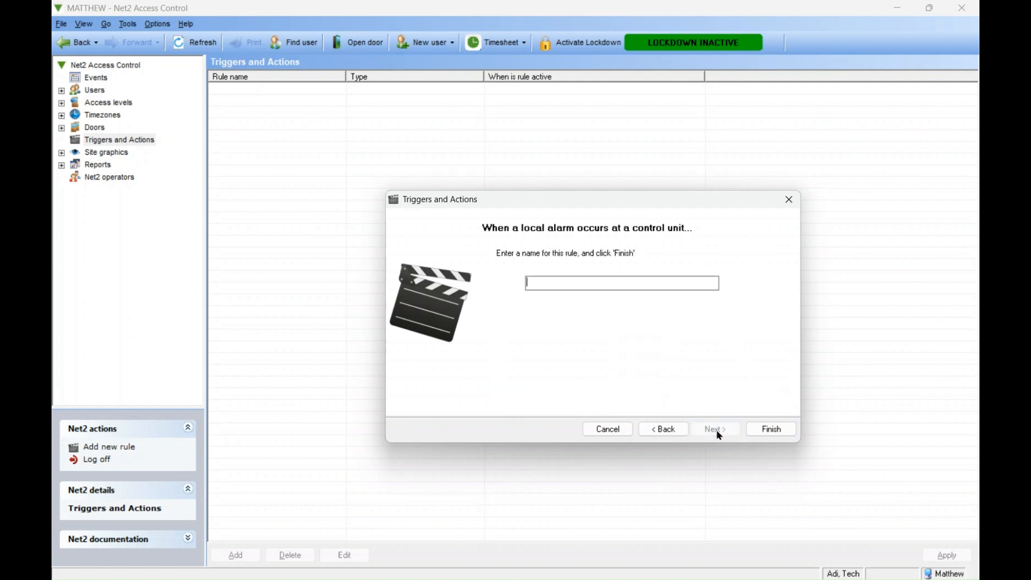
Name the rule lockdown and finish it
text(lockdown)
click(755, 428)
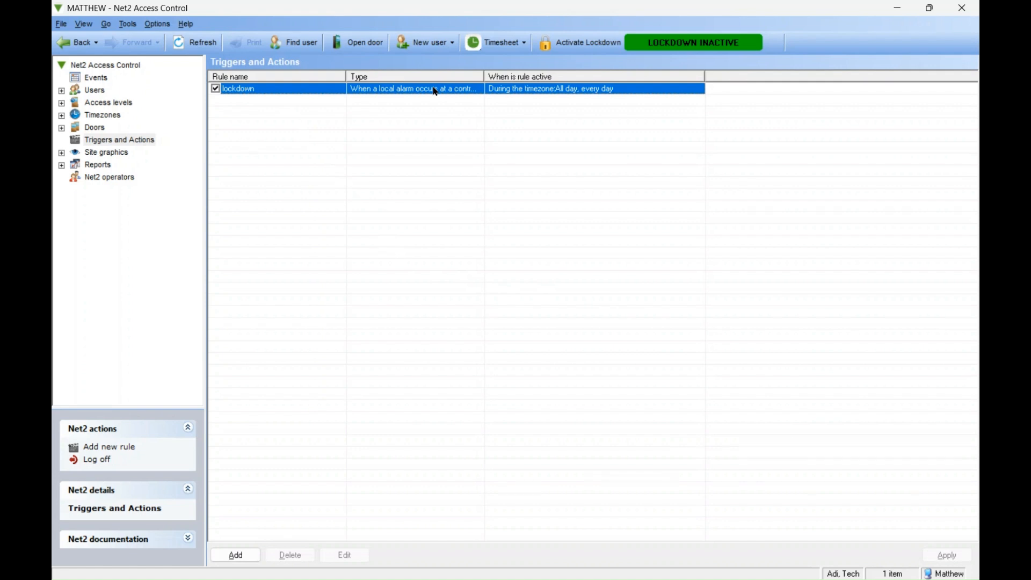
Start a second rule triggered when a user is denied access through a door
click(257, 554)
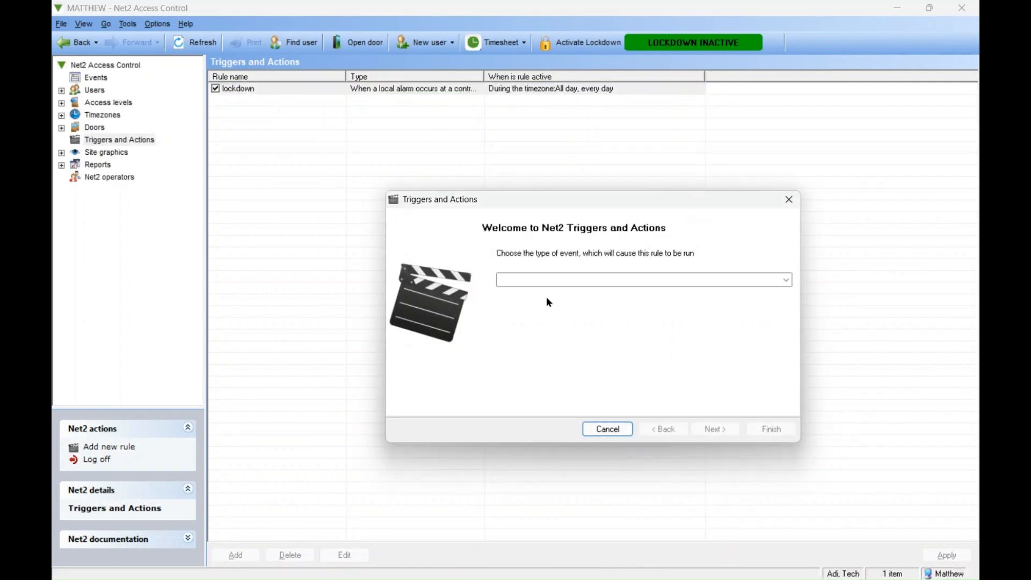
click(786, 280)
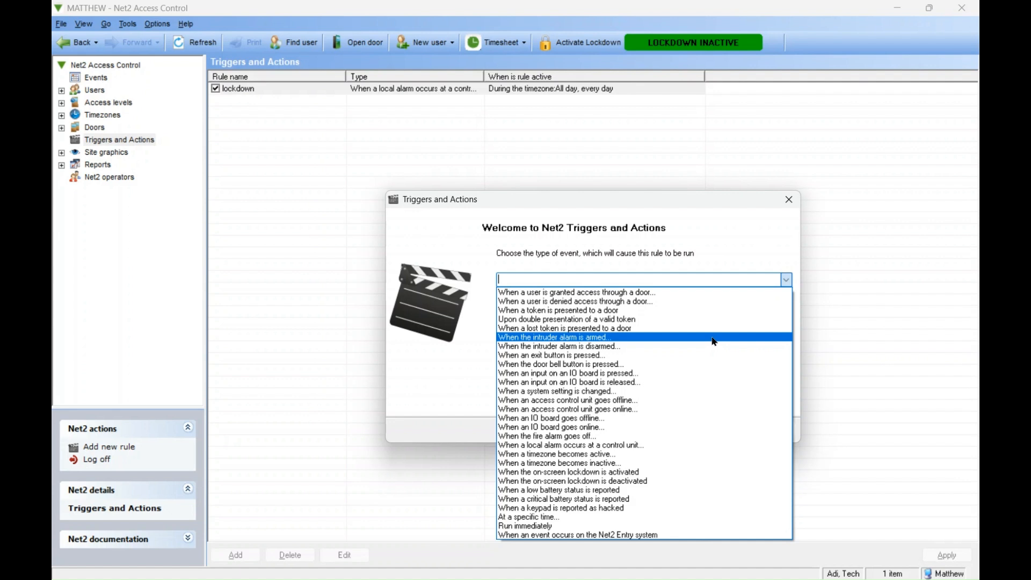
click(688, 304)
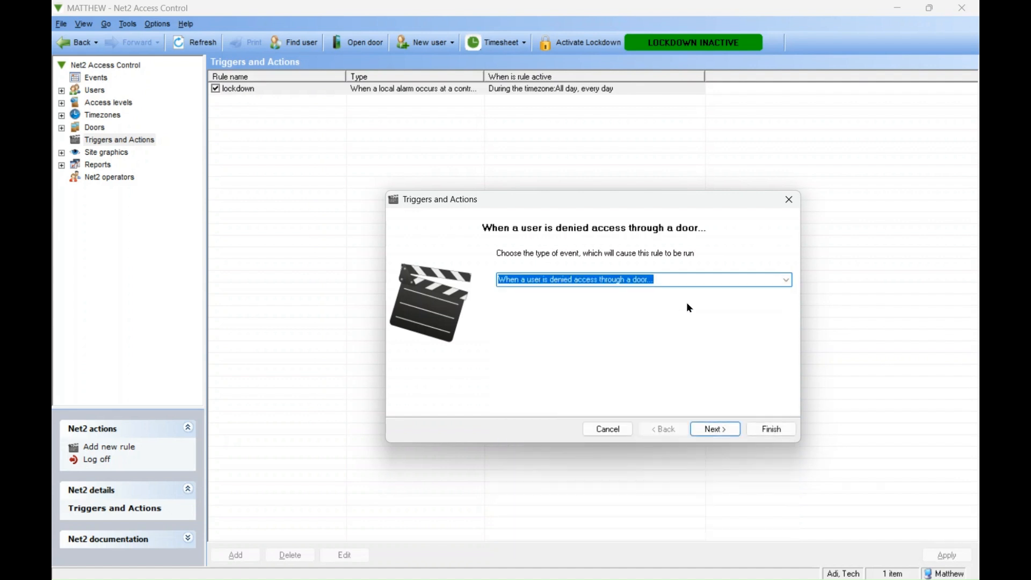
click(713, 428)
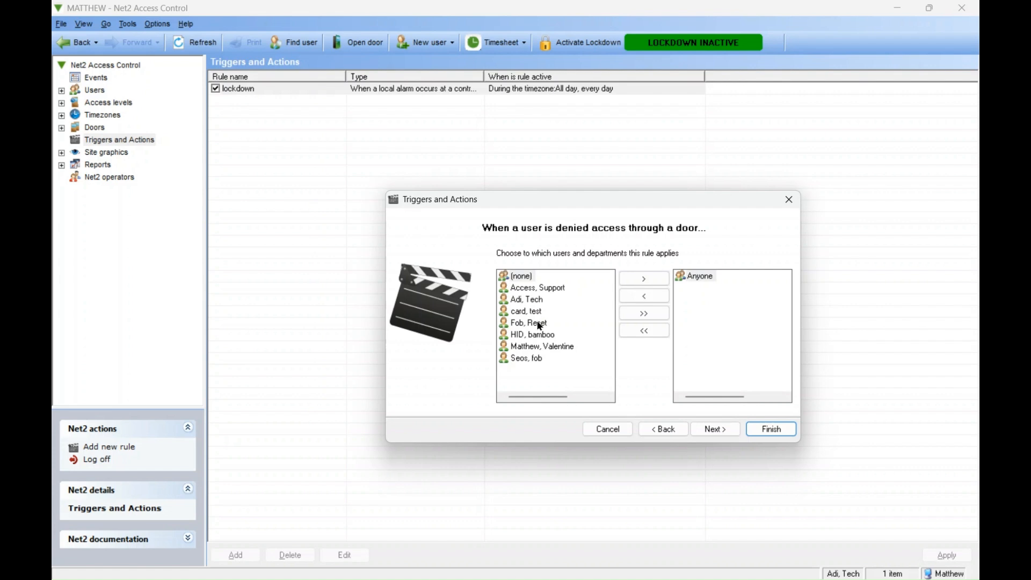
Apply the denied-access rule only to the Reset fob user instead of anyone
click(540, 327)
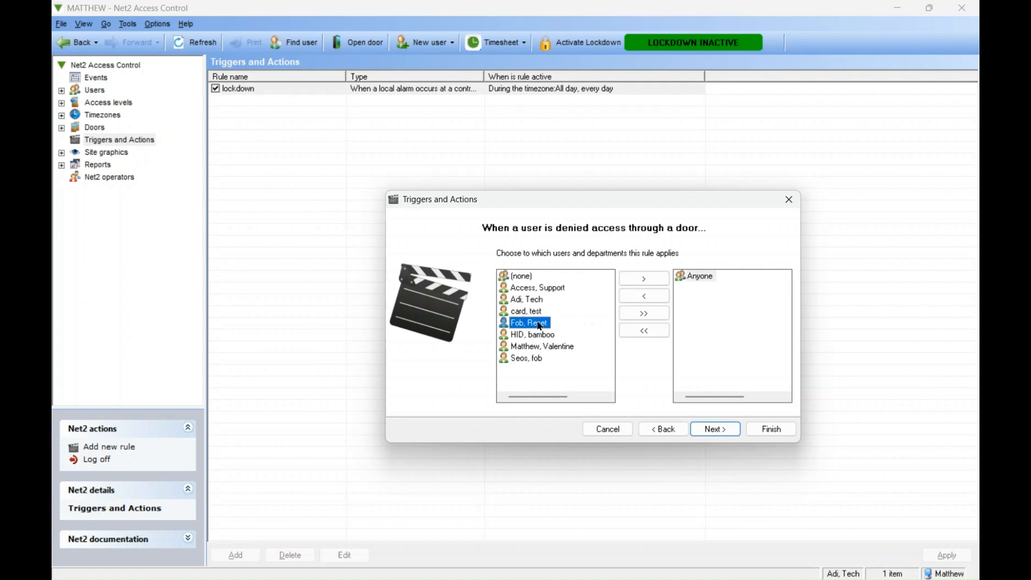
click(655, 281)
click(718, 430)
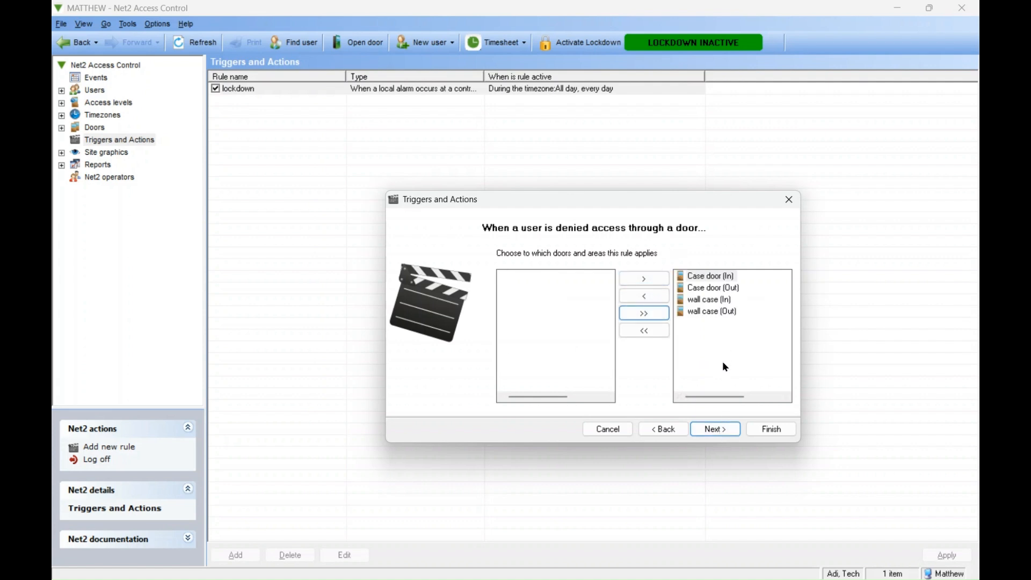
Keep all doors, the all-day timezone and no delay, and select Control Lockdown as the rule's action
click(712, 429)
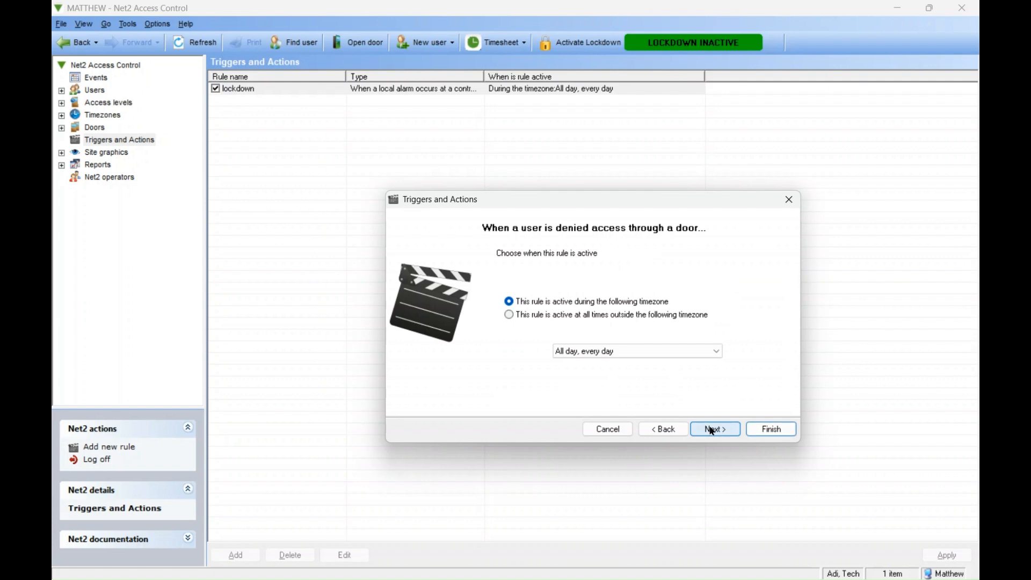
click(713, 429)
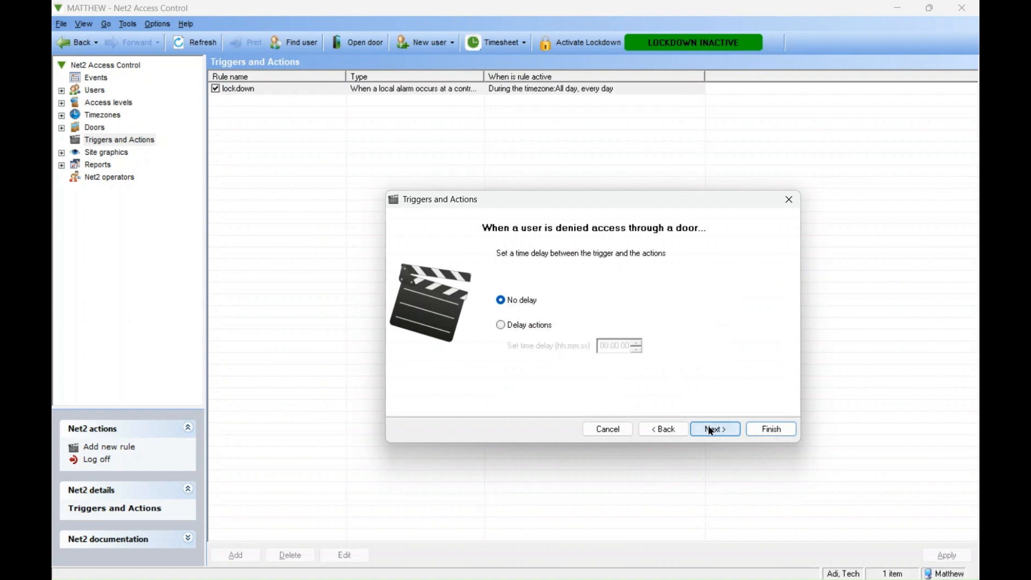
click(728, 428)
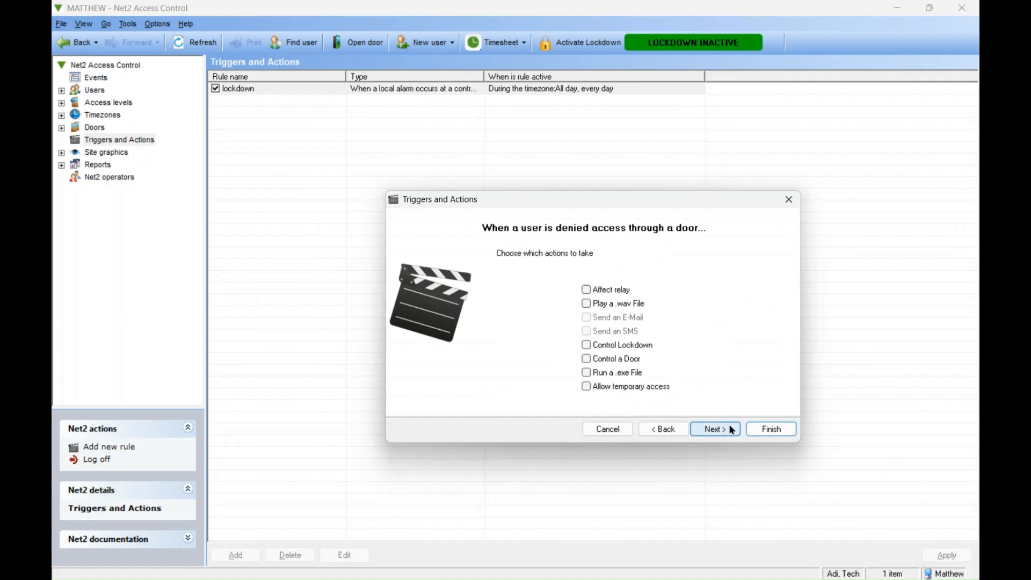
click(605, 346)
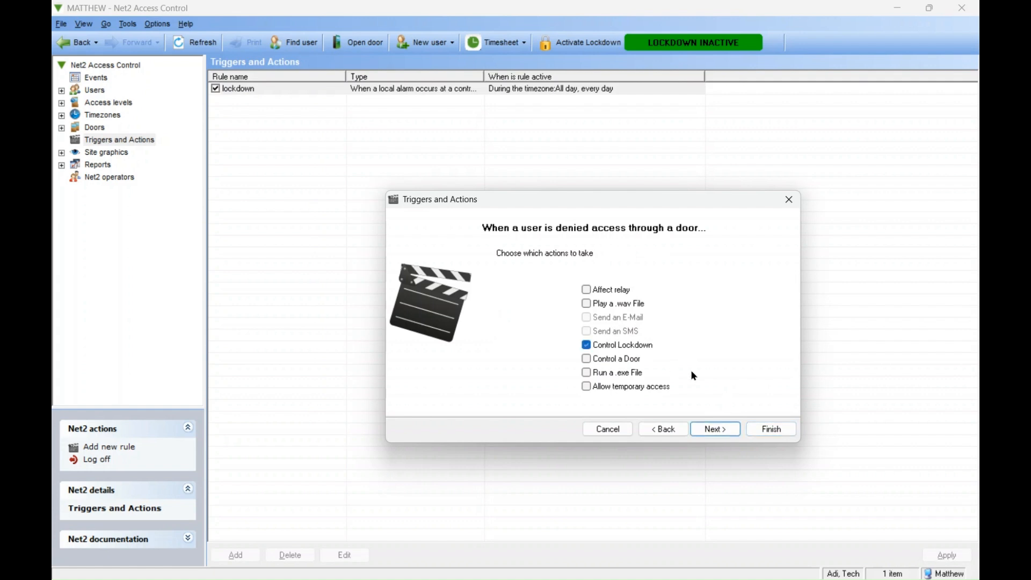
click(718, 432)
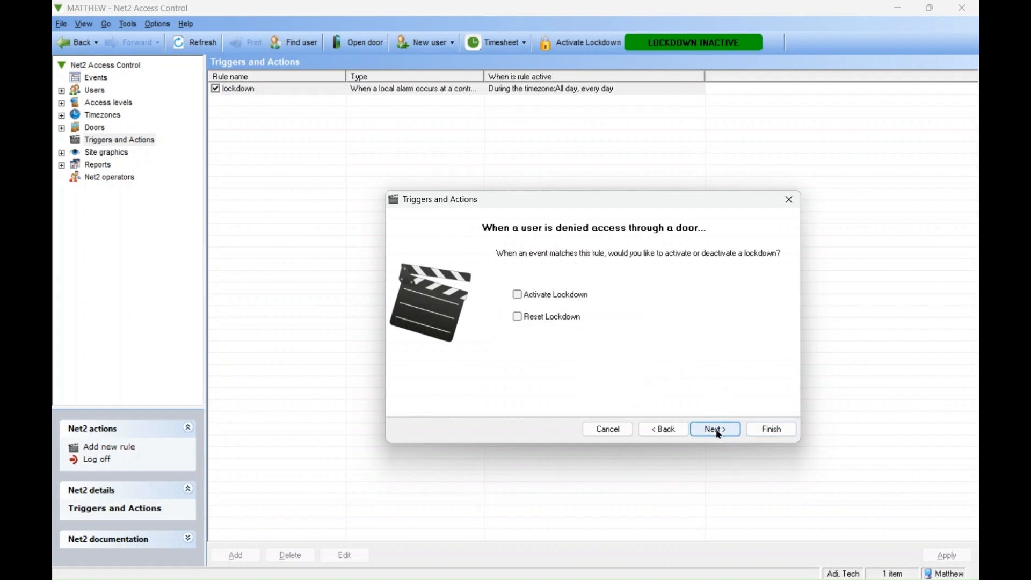
Set the action to Reset Lockdown and apply it to all doors
click(524, 321)
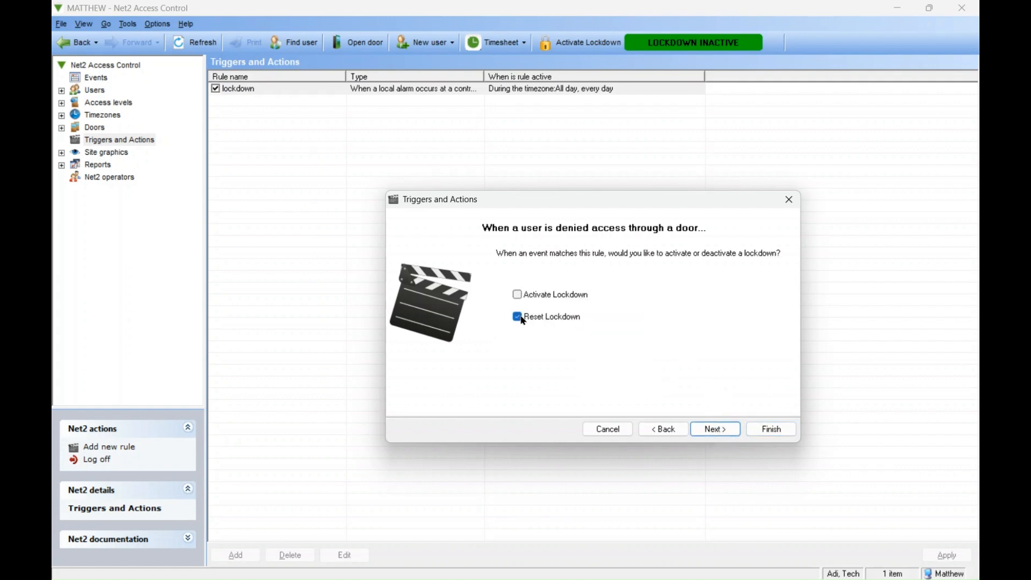
click(712, 431)
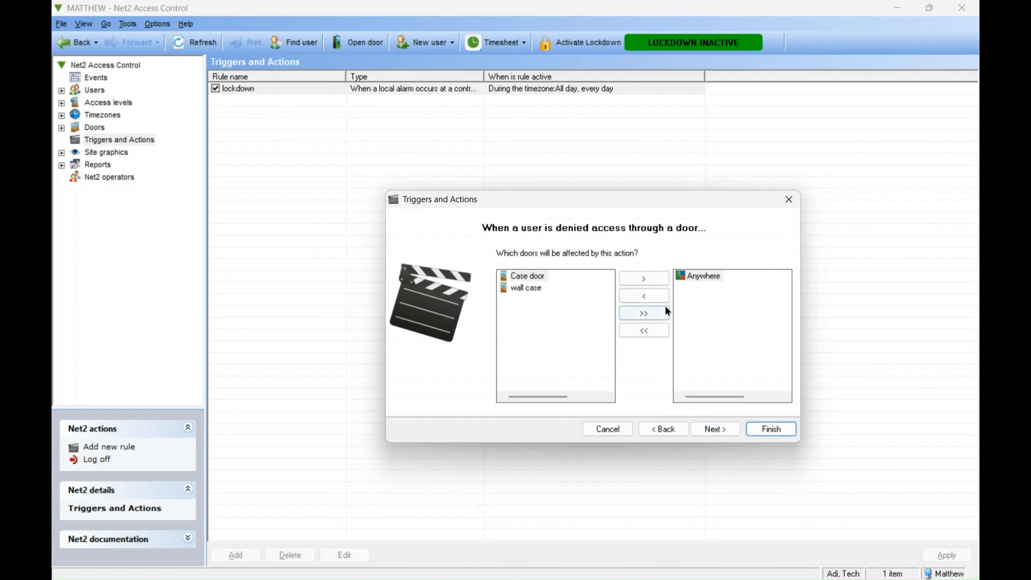
click(652, 317)
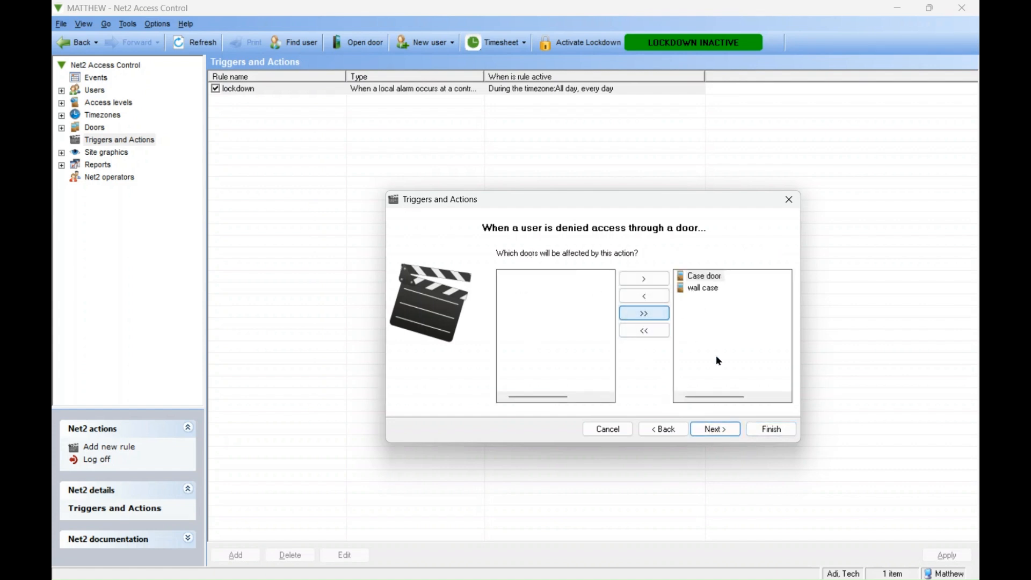
click(725, 428)
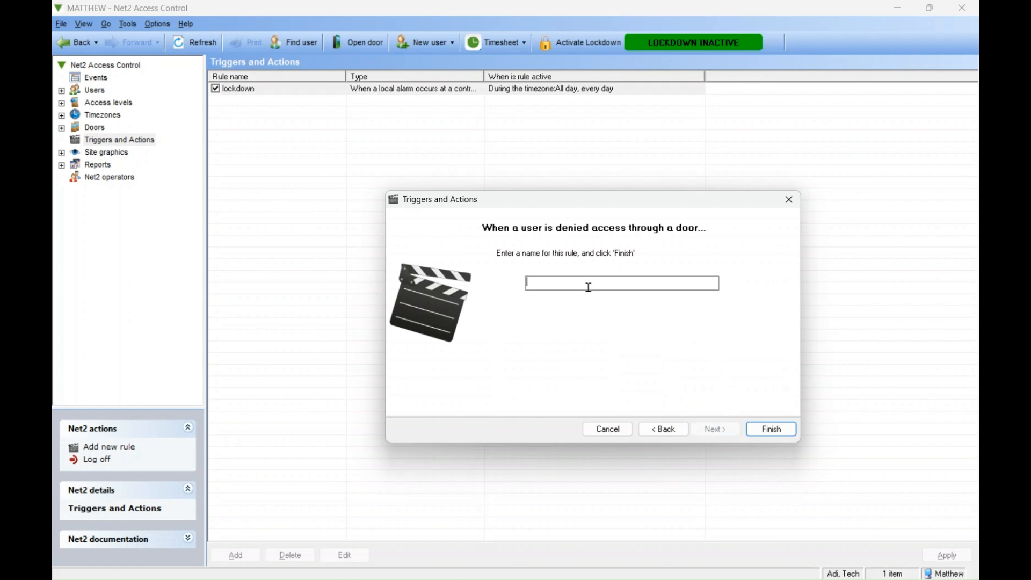
Name the rule reset and finish it
text(reset)
click(774, 429)
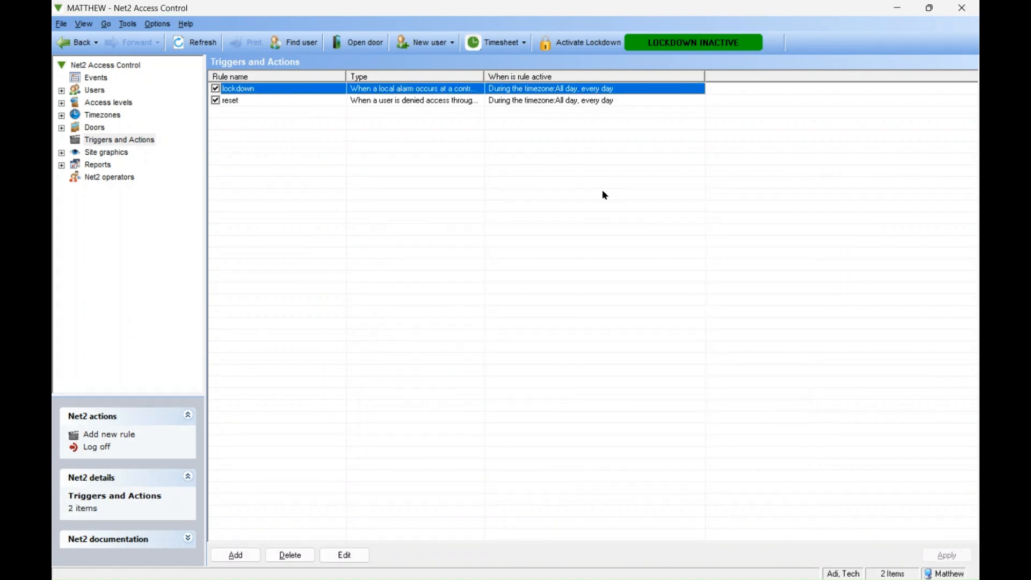